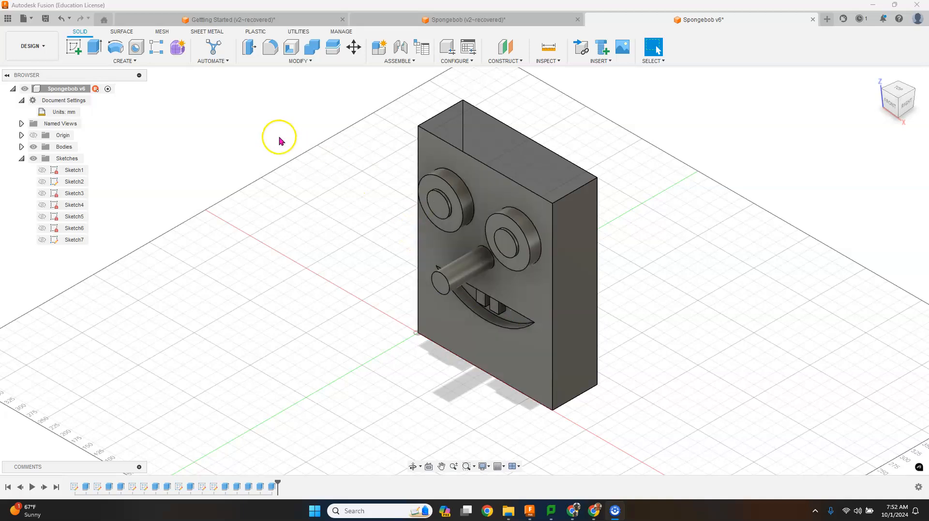
- Pin the Appearance command to the toolbar and open the appearance settings
click(287, 62)
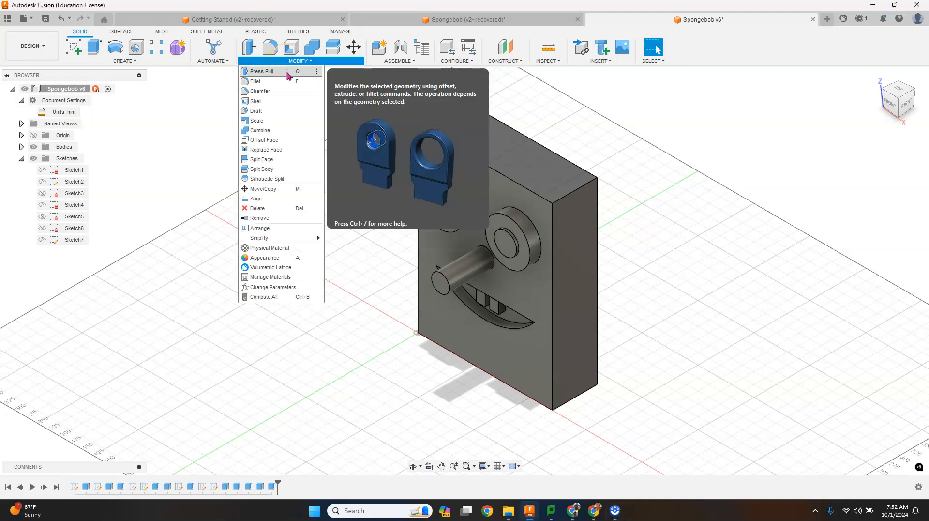
click(317, 259)
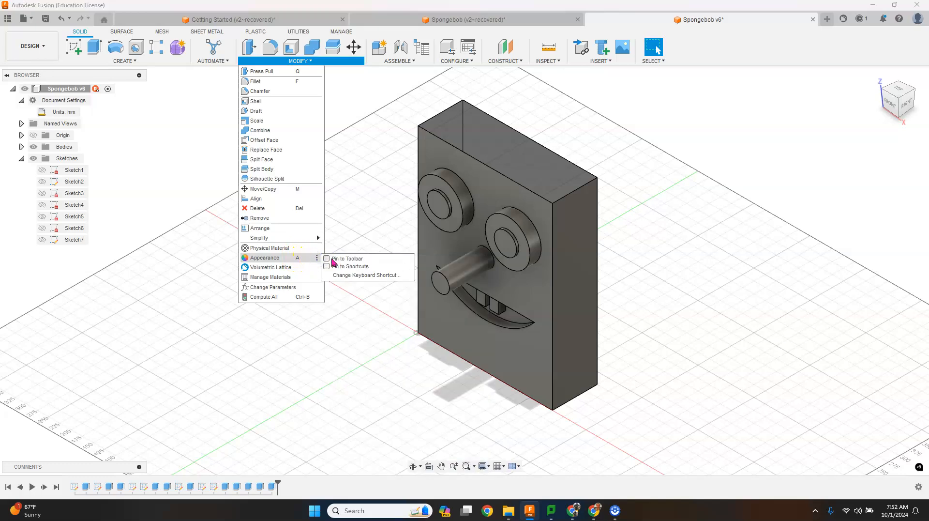
click(328, 259)
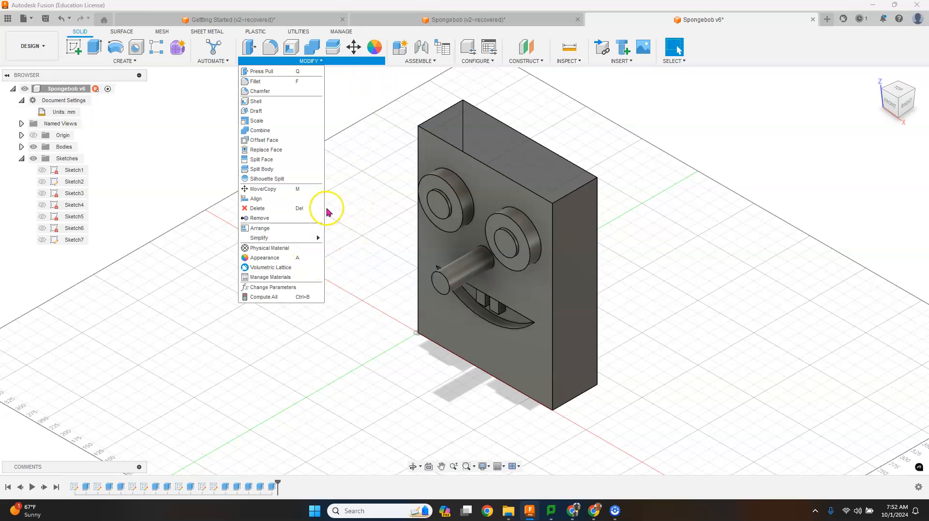
click(272, 259)
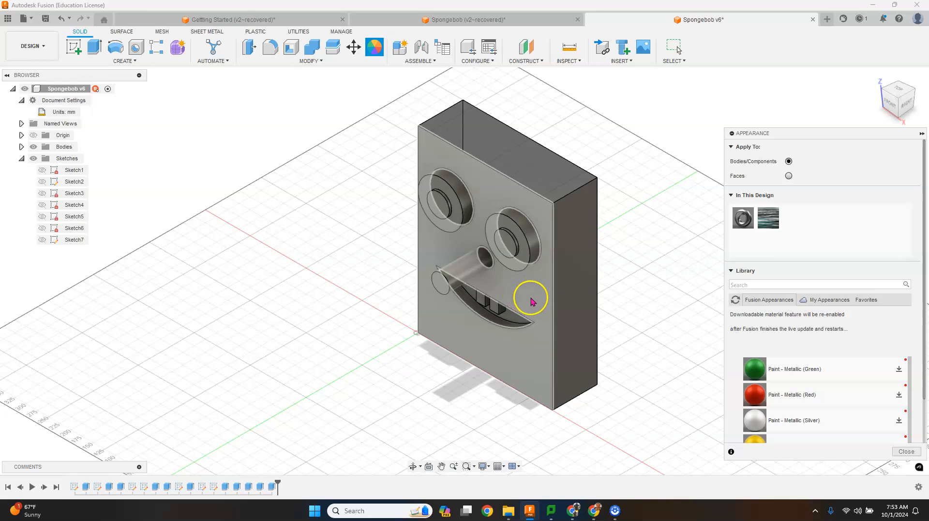
- Set appearances to apply to Faces and look through the Fusion appearance library
scroll(806, 370, down, 3)
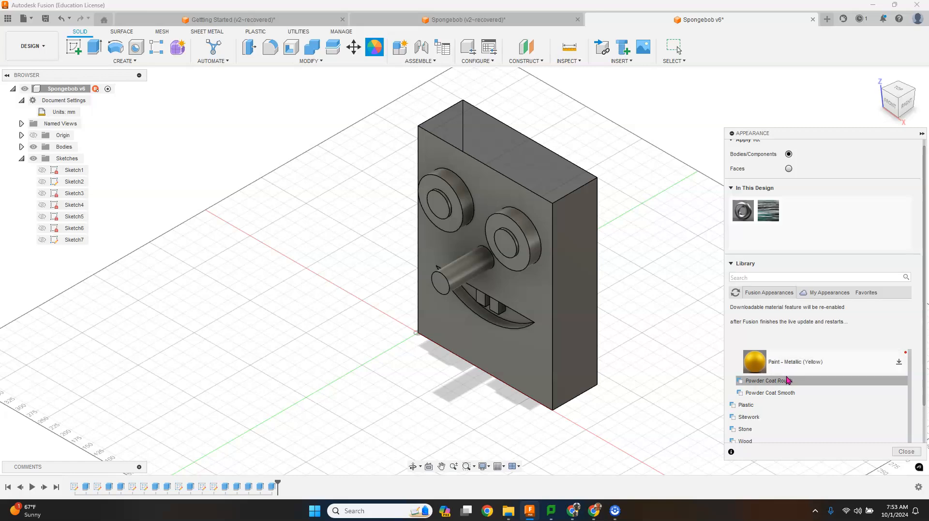
click(787, 404)
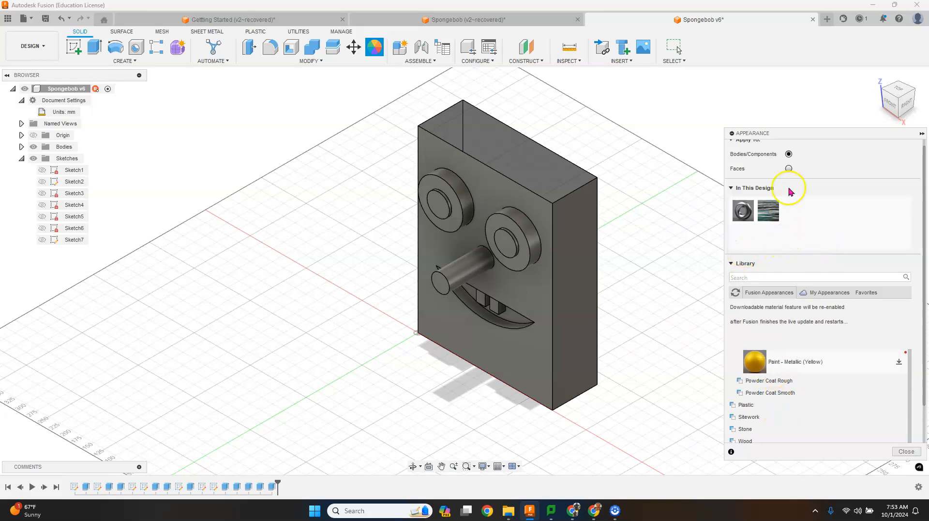
scroll(805, 334, up, 1)
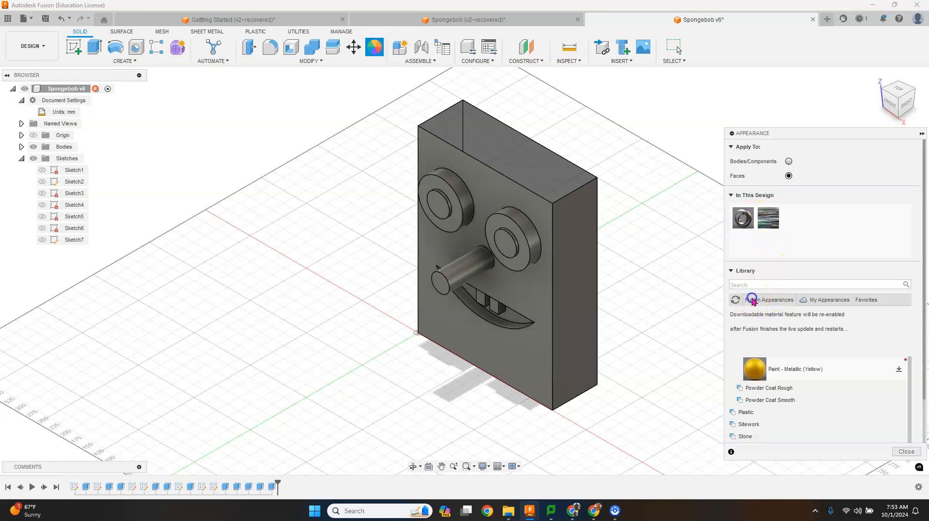
scroll(770, 310, down, 3)
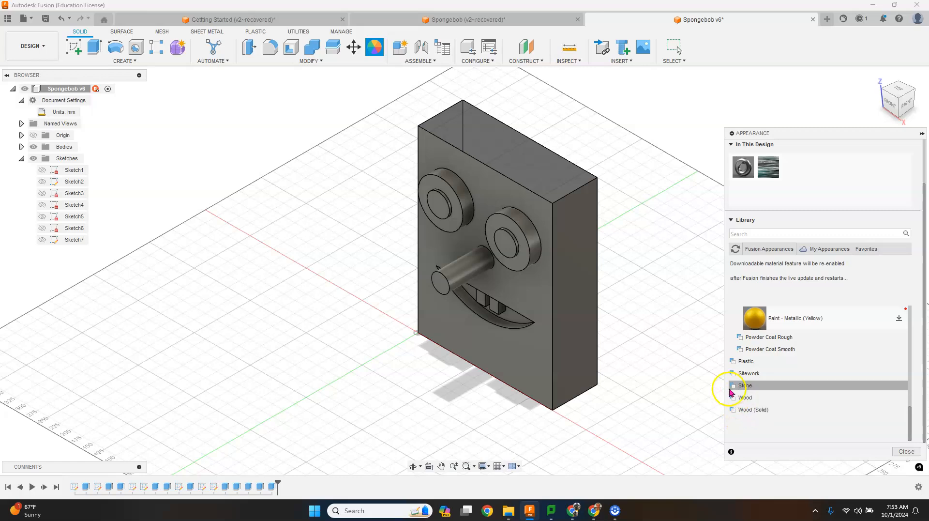
scroll(798, 369, up, 10)
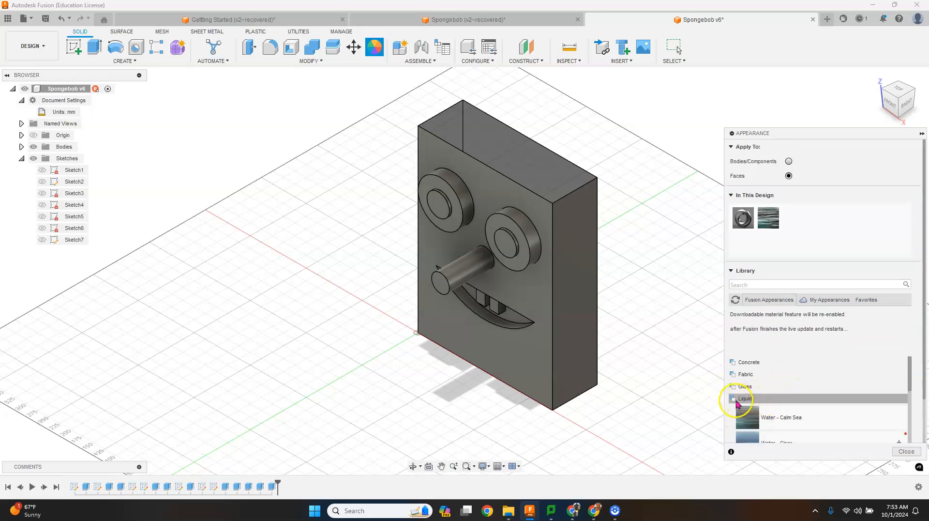
- Collapse the expanded material categories in the appearance library, including Liquid and Paint
click(734, 399)
scroll(764, 397, down, 3)
click(745, 411)
click(735, 413)
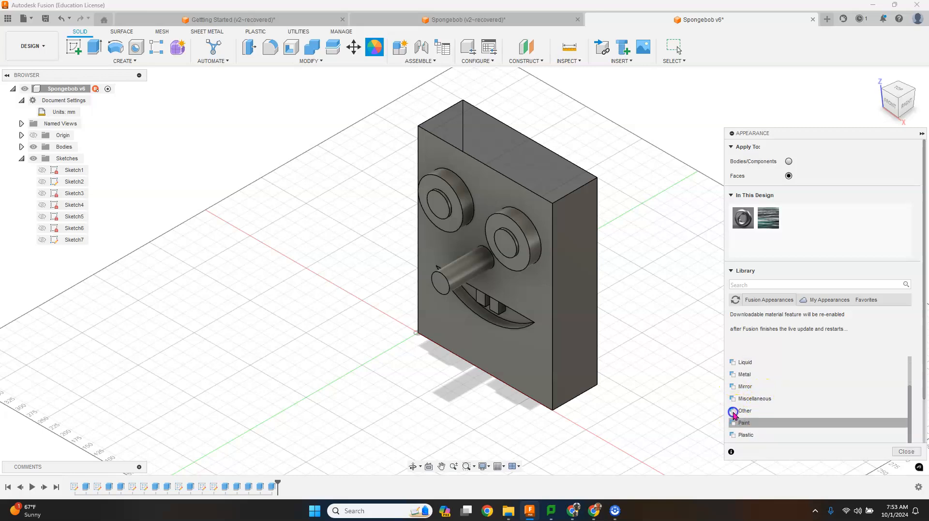
- Expand the Paint category, collapse its Metallic group and show the Glossy paints
scroll(736, 409, down, 3)
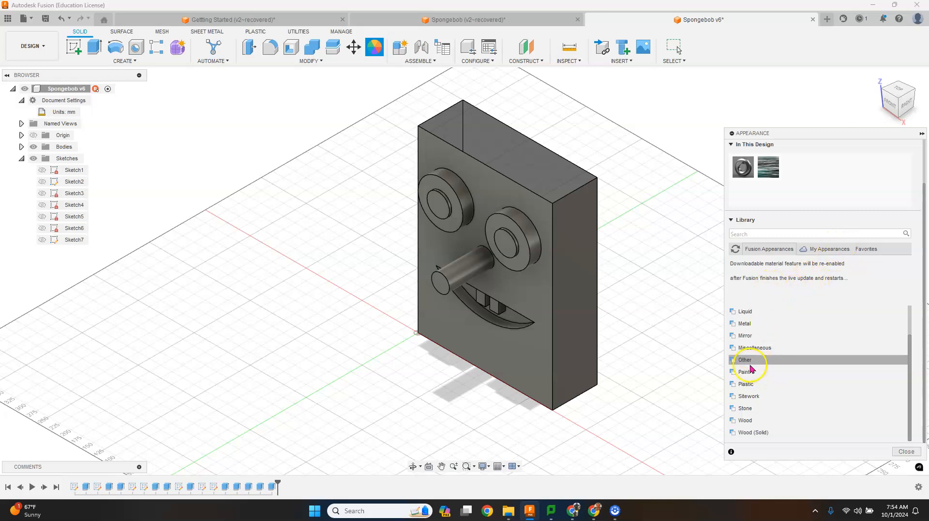
click(738, 377)
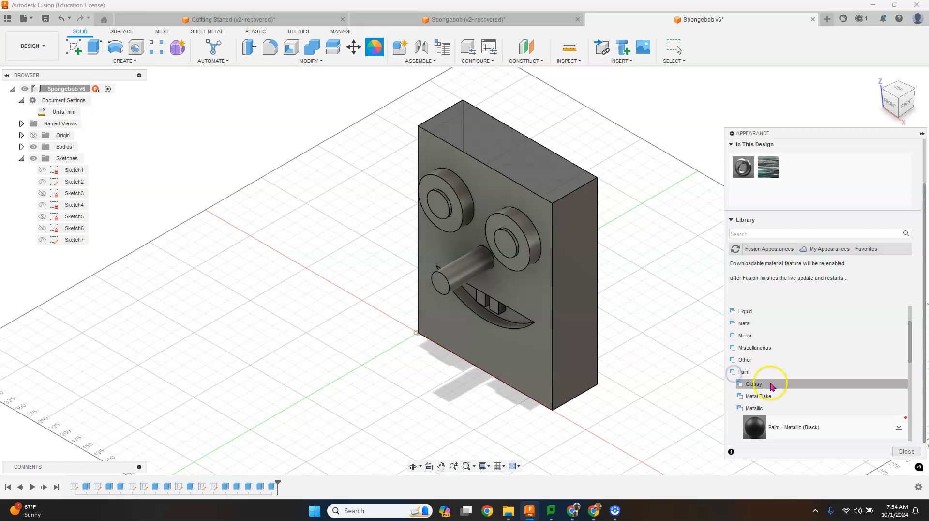
scroll(778, 384, down, 1)
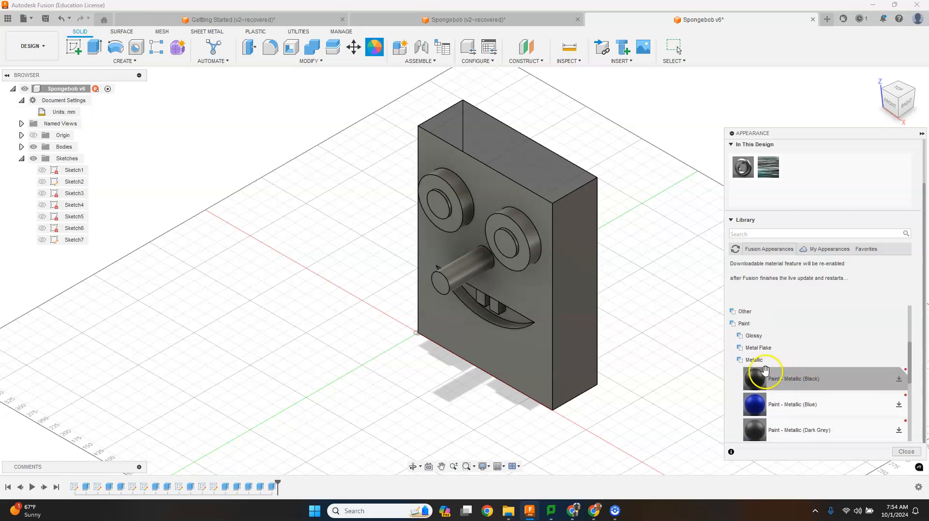
click(741, 363)
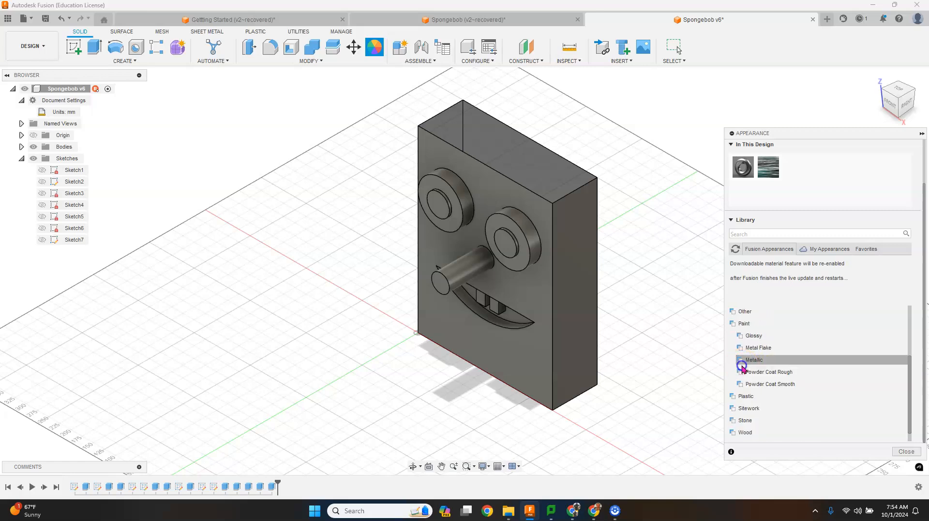
click(742, 336)
scroll(777, 353, down, 3)
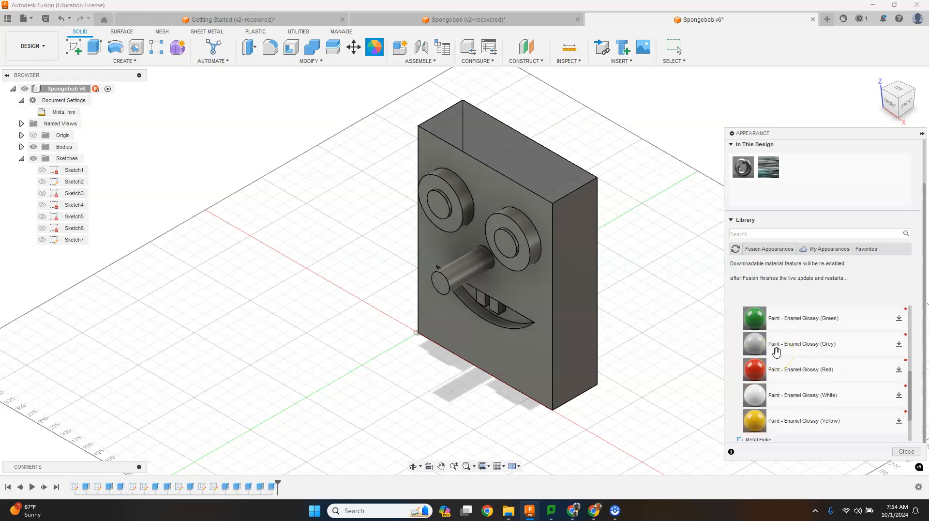
- Apply Paint - Enamel Glossy (Yellow) to the front, top and right side faces of the box-shaped head
scroll(779, 360, down, 2)
mouse_move(783, 372)
mouse_down()
mouse_move(815, 183)
mouse_move(581, 244)
mouse_move(498, 190)
mouse_move(487, 305)
mouse_move(551, 322)
mouse_move(550, 370)
mouse_move(555, 231)
mouse_up()
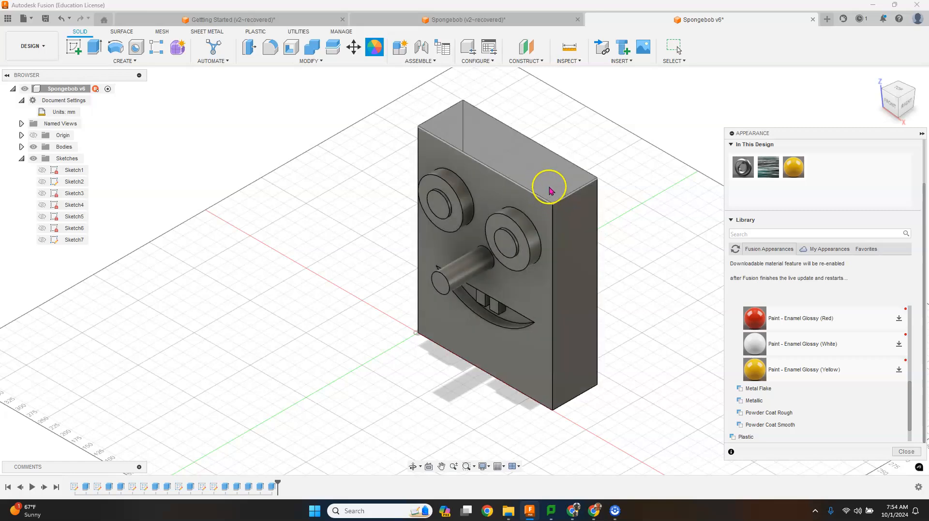
mouse_move(792, 167)
mouse_down()
mouse_move(641, 200)
mouse_move(582, 225)
mouse_move(539, 181)
mouse_up()
drag(802, 168, 535, 357)
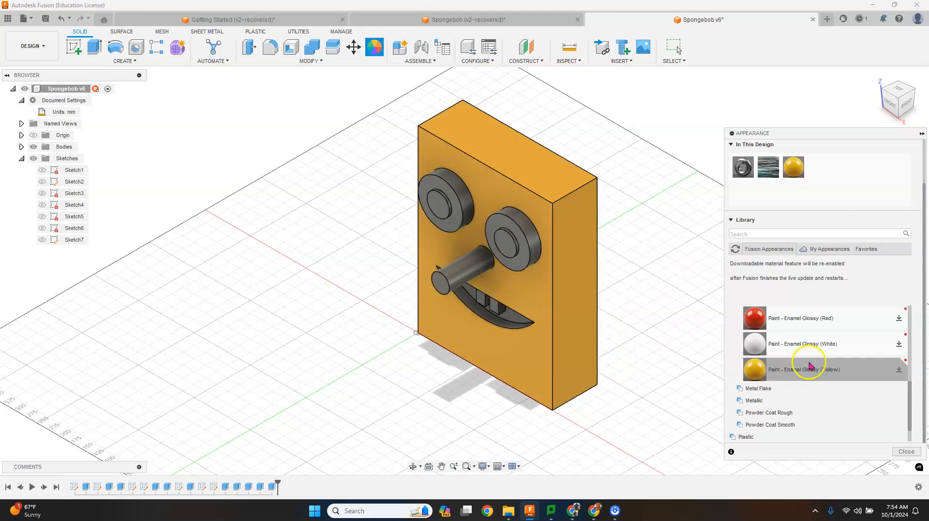
- Apply Paint - Enamel Glossy (Red) to the back, lower curved and upper inner faces of the mouth cutout
mouse_move(806, 318)
mouse_down()
mouse_move(825, 293)
mouse_move(837, 180)
mouse_move(516, 321)
mouse_up()
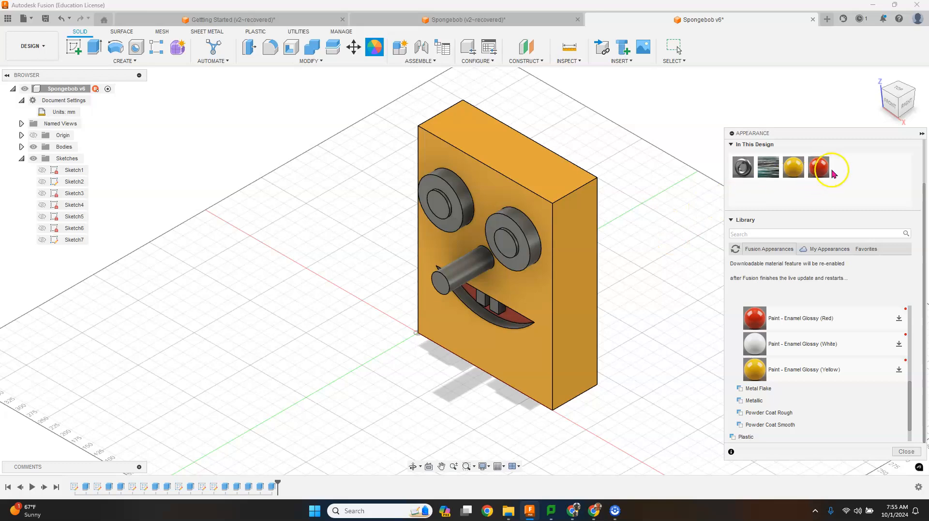
mouse_move(823, 166)
mouse_down()
mouse_move(604, 293)
mouse_move(499, 323)
mouse_up()
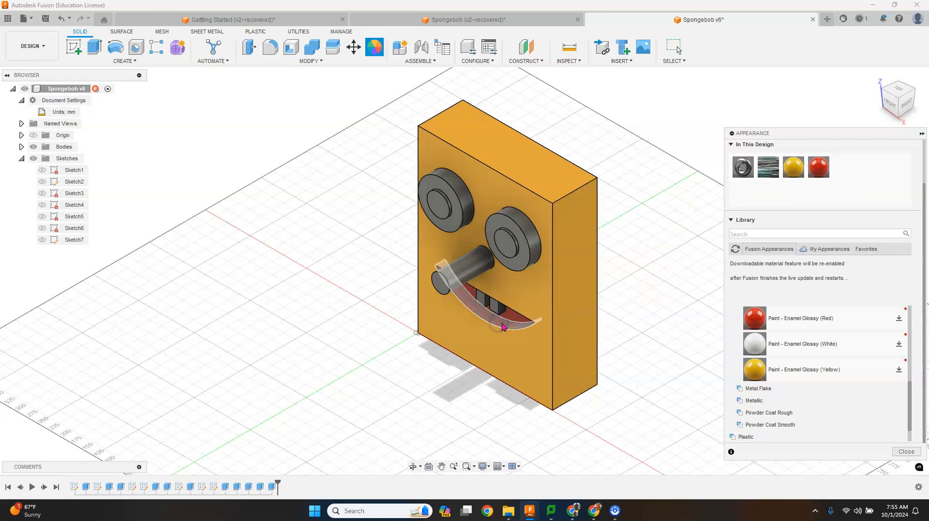
scroll(502, 327, down, 3)
scroll(505, 327, up, 8)
scroll(505, 328, down, 4)
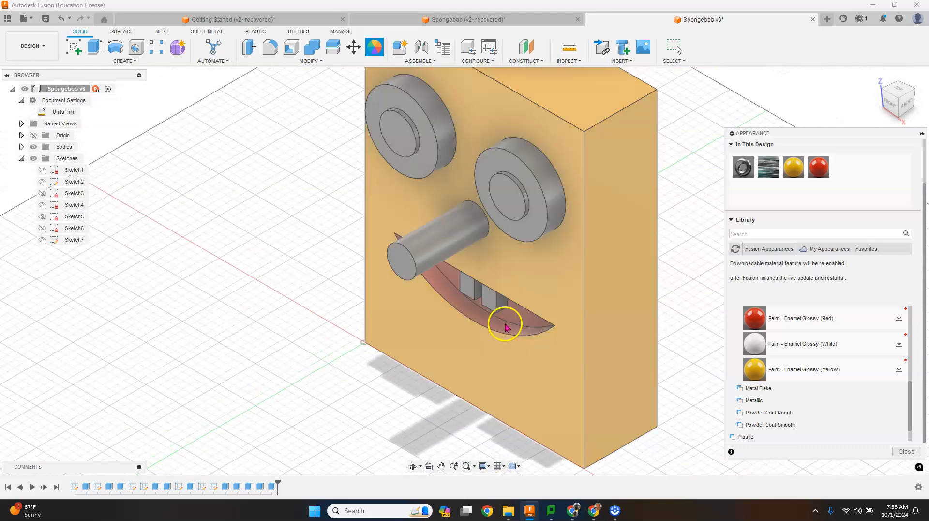
drag(505, 327, 505, 327)
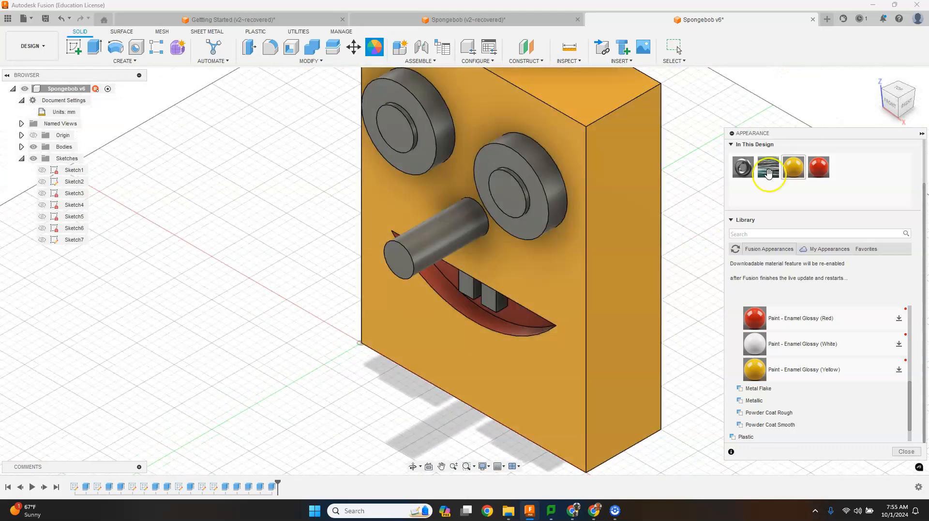
click(885, 107)
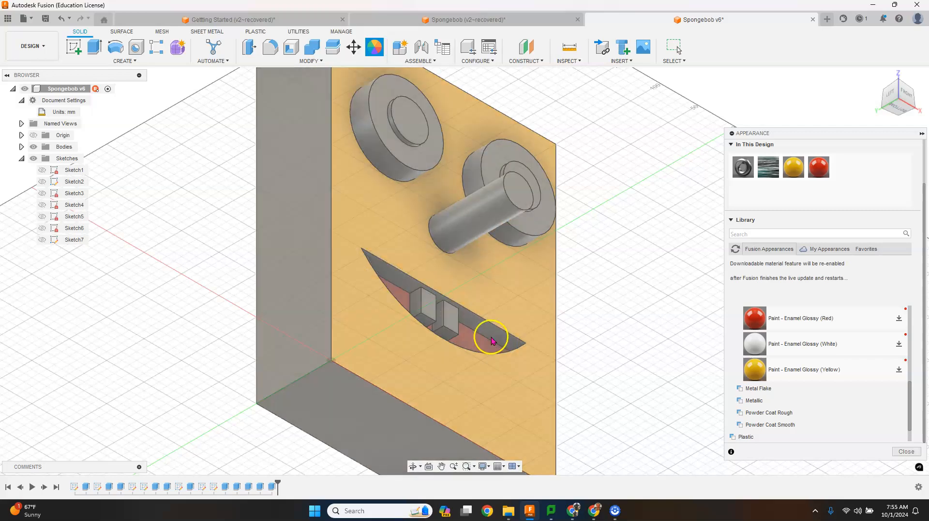
drag(819, 167, 490, 329)
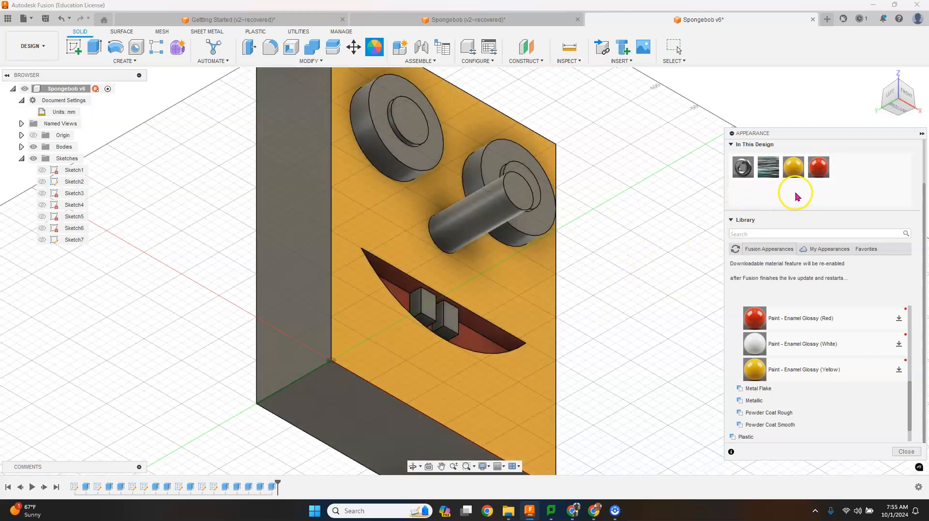
- Apply the yellow glossy enamel paint to the left side face of the head, then return to the front-right isometric view
mouse_move(794, 167)
mouse_down()
mouse_move(639, 211)
mouse_move(305, 205)
mouse_up()
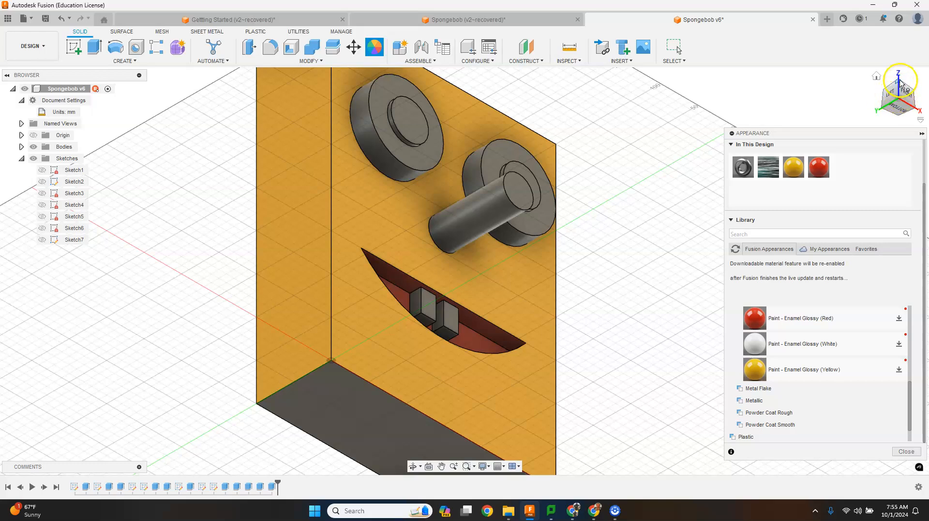
click(901, 83)
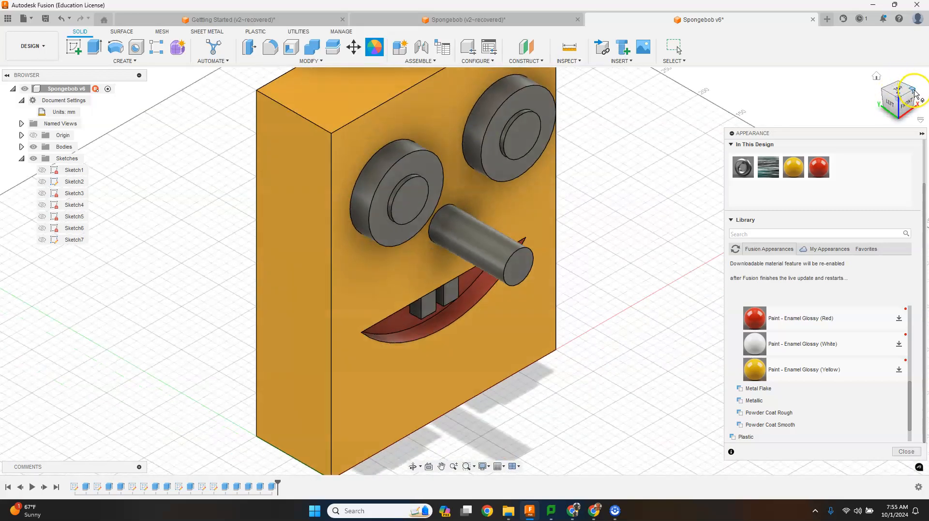
click(915, 91)
scroll(568, 182, down, 10)
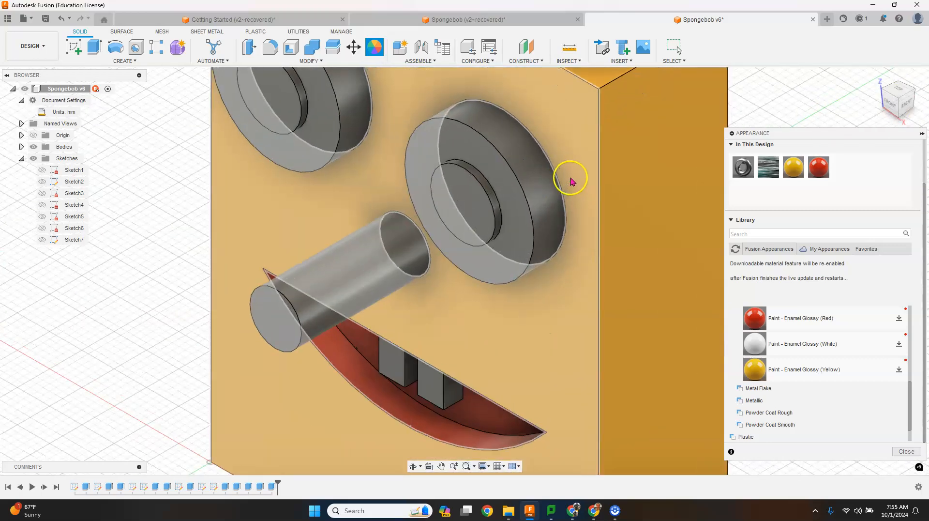
scroll(616, 133, up, 10)
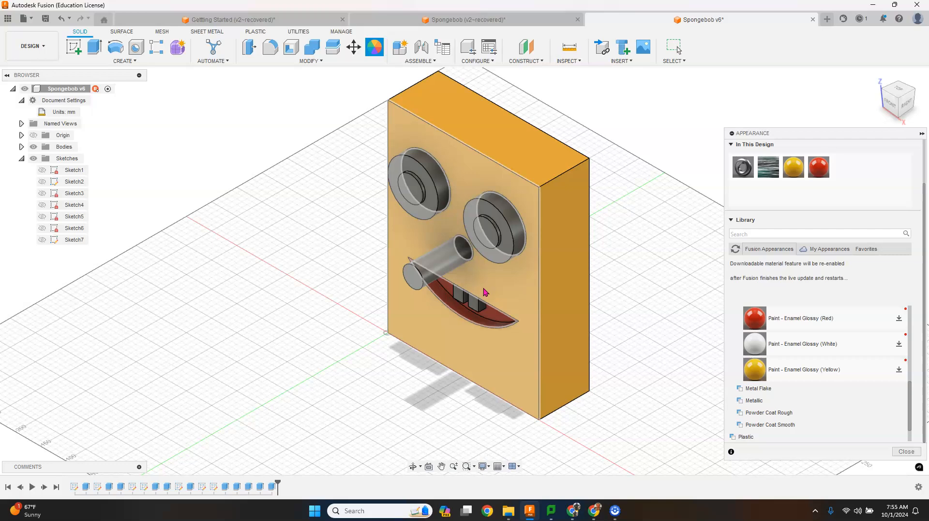
- Capture a rectangular screenshot of the painted model in the viewport
key(super+shift+s)
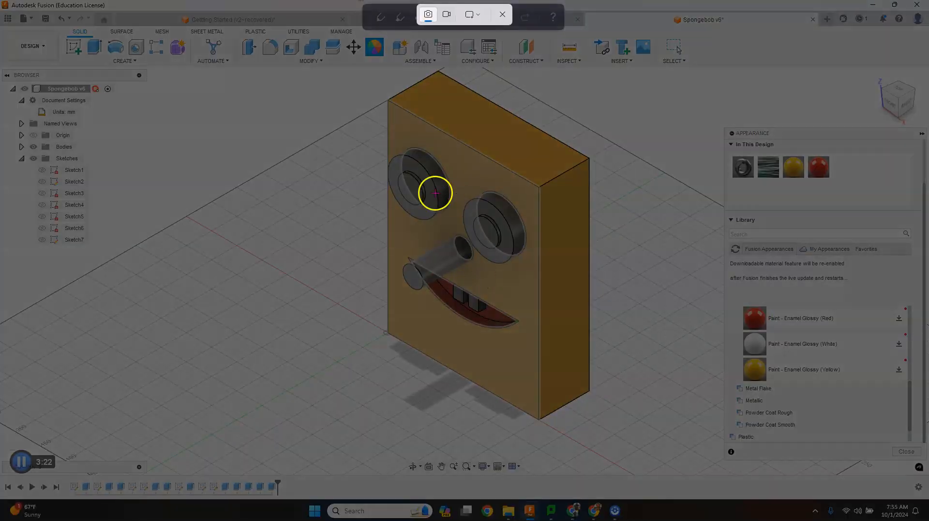
drag(271, 37, 713, 465)
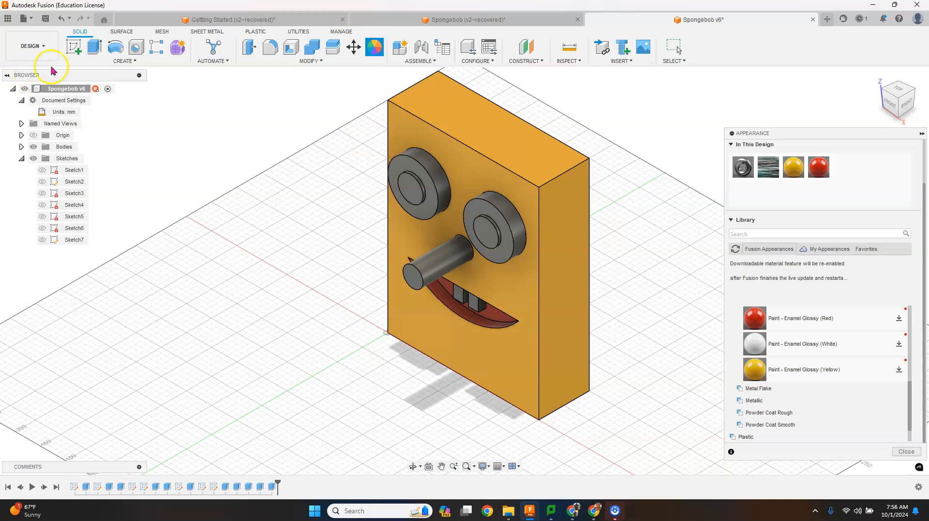
click(43, 51)
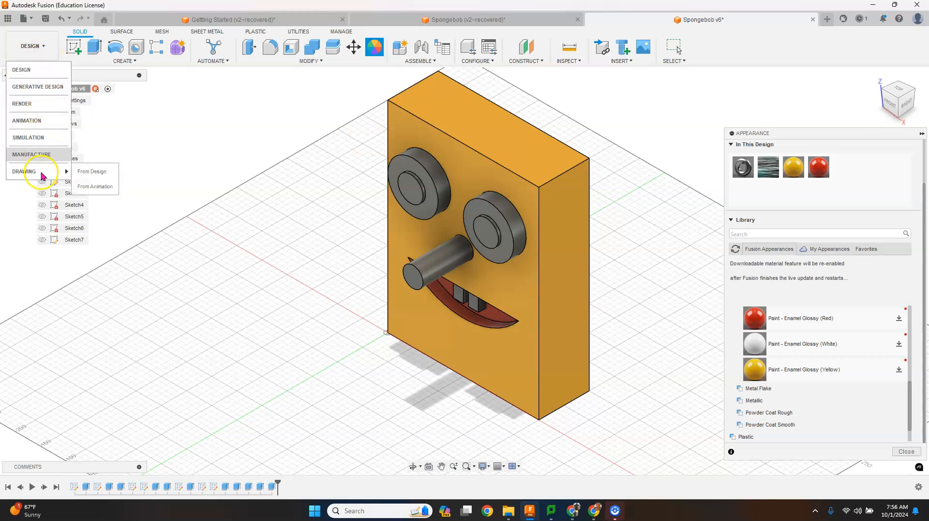
click(48, 50)
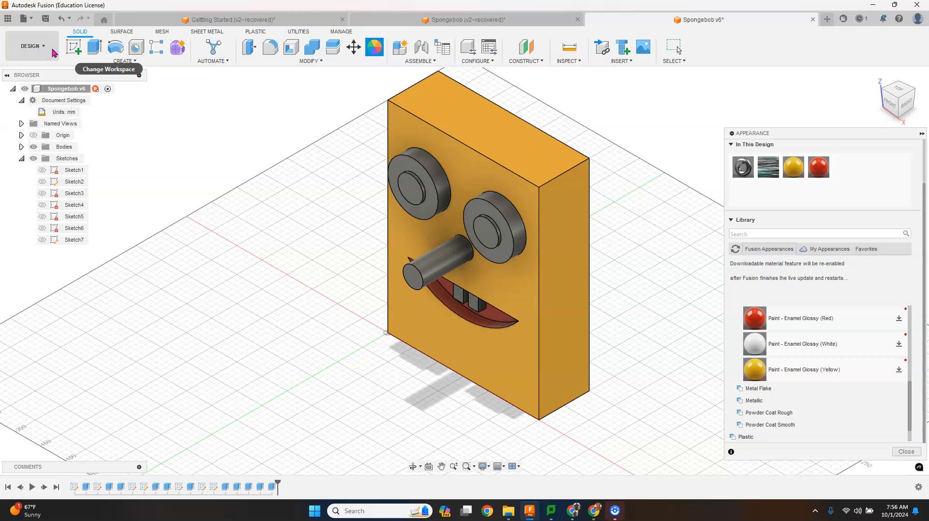
click(116, 268)
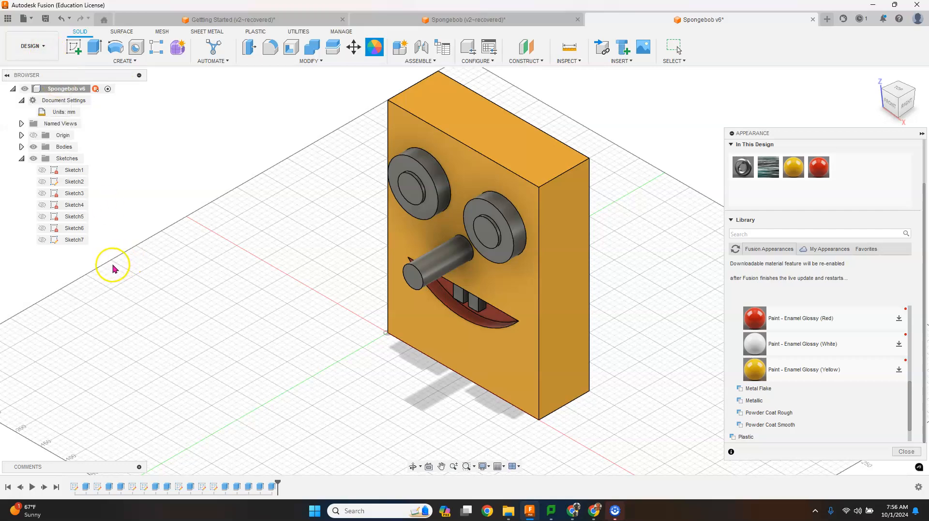